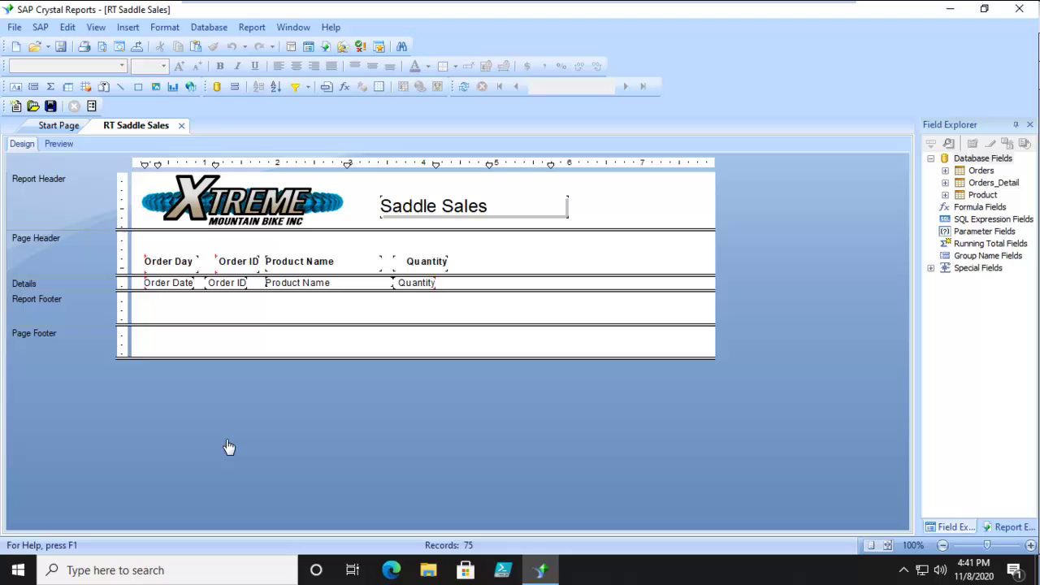
# - Refresh the report data and scroll through the first page of saddle sales rows
pyautogui.click(464, 87)
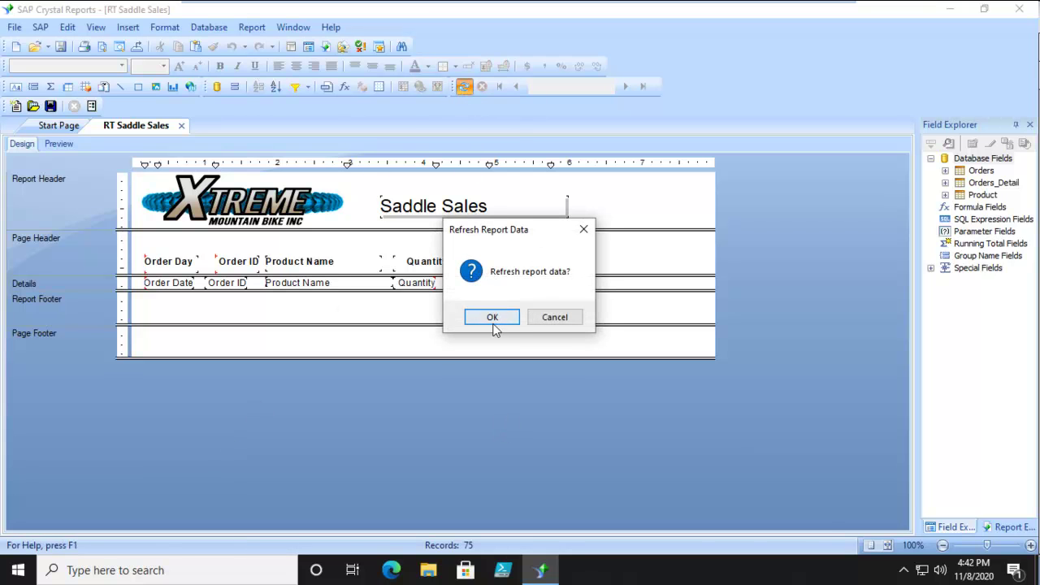
pyautogui.click(492, 319)
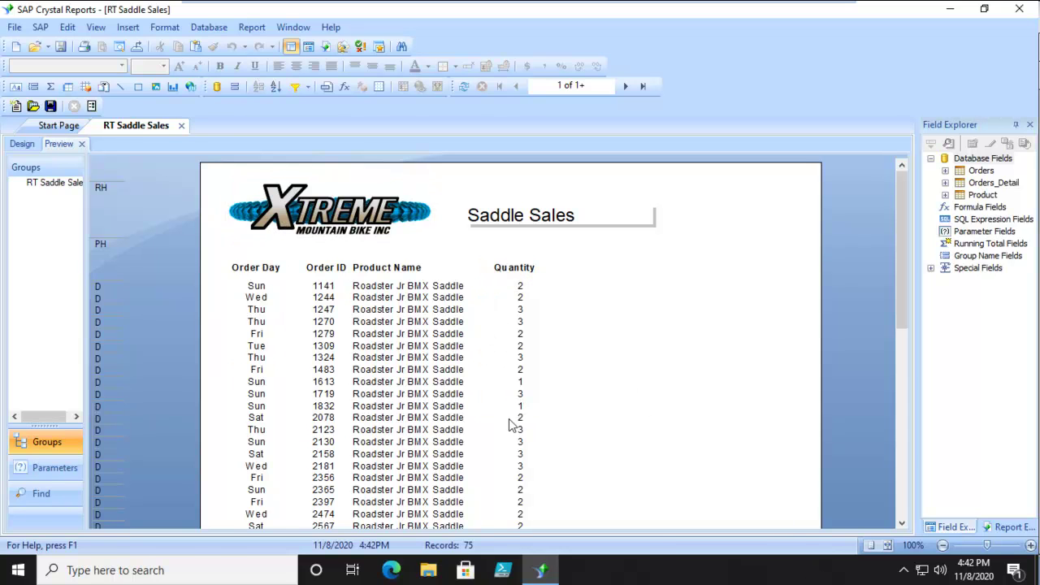
pyautogui.scroll(-5, 590, 365)
pyautogui.scroll(-3, 591, 365)
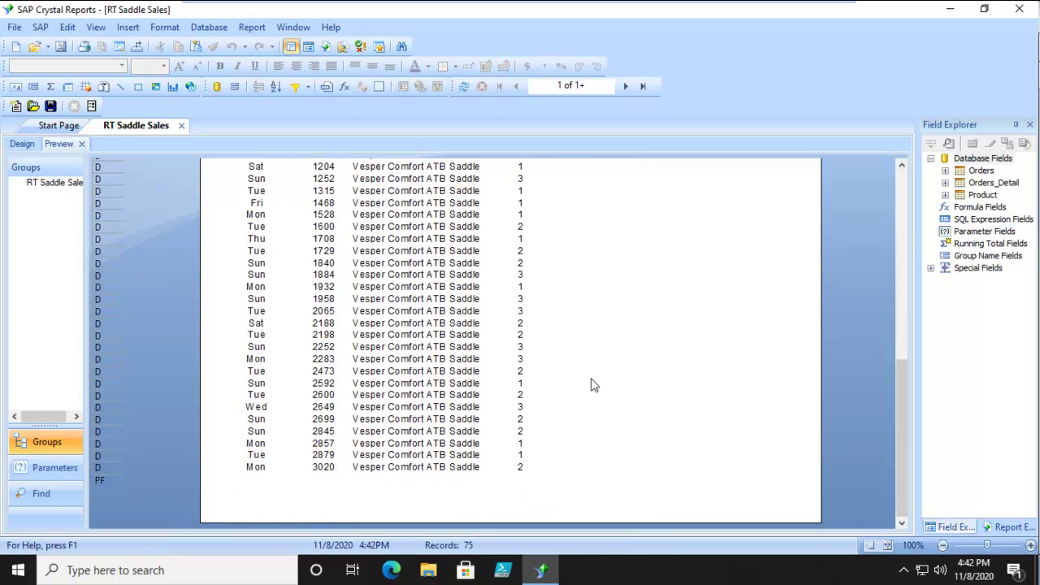
pyautogui.scroll(8, 591, 385)
pyautogui.scroll(-8, 592, 383)
# - Move to page 2 and scroll through the remaining rows to the report's end
pyautogui.click(625, 86)
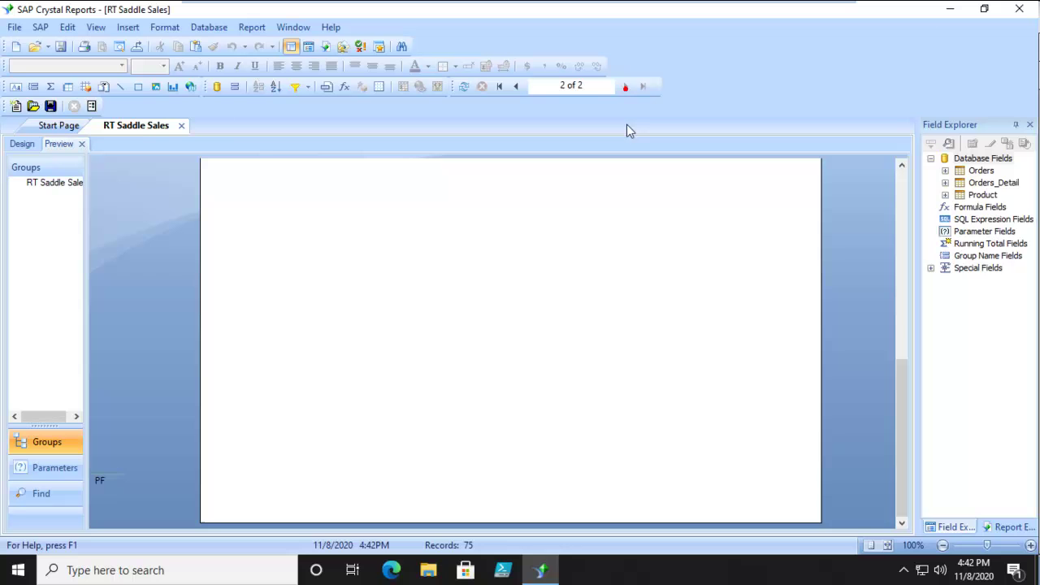
pyautogui.scroll(5, 631, 353)
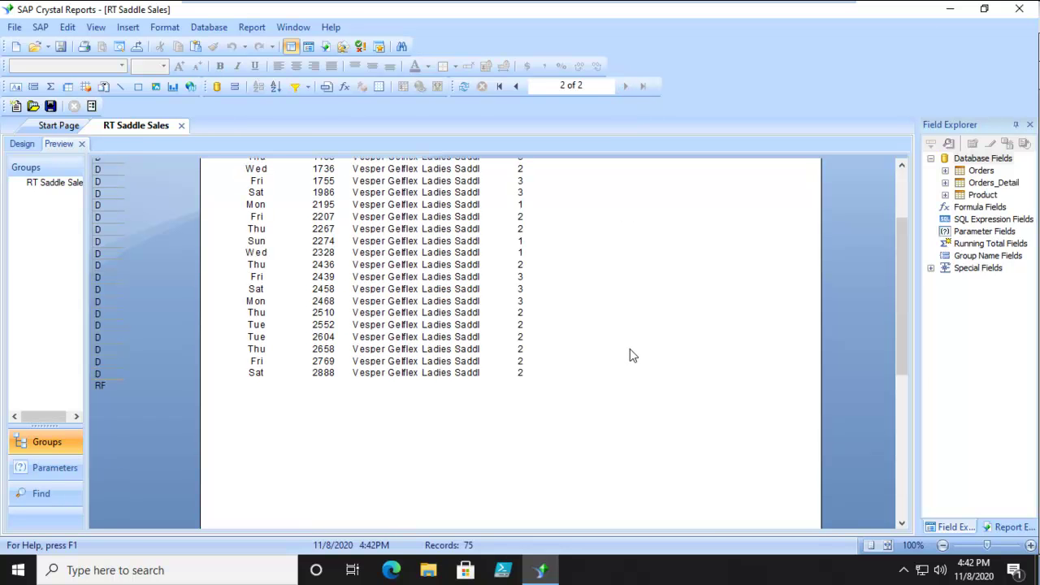
pyautogui.scroll(3, 632, 355)
pyautogui.scroll(-10, 631, 354)
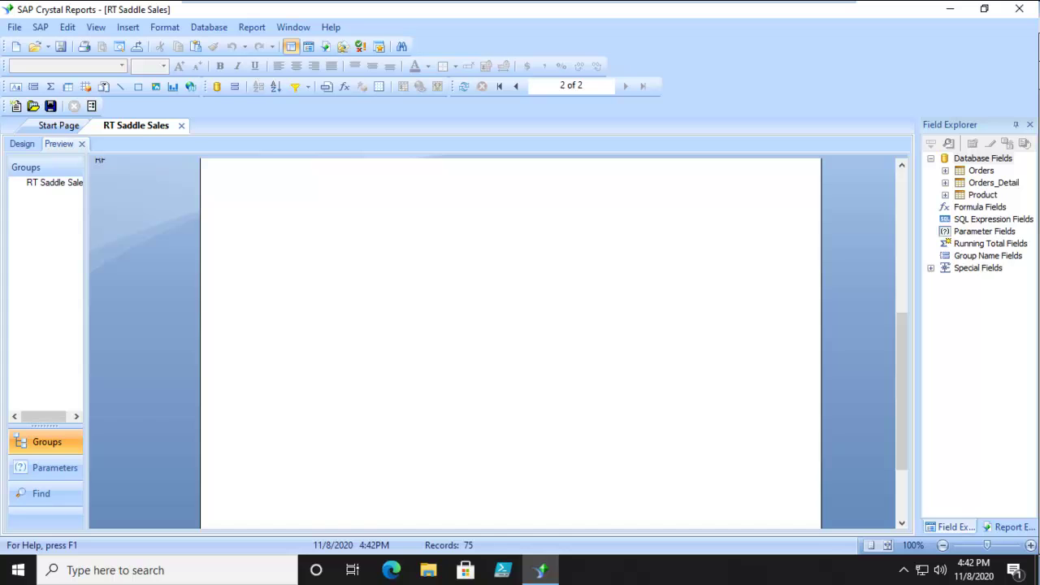
# - Switch back to Design view and bring up the Running Total Fields context menu in Field Explorer
pyautogui.click(22, 143)
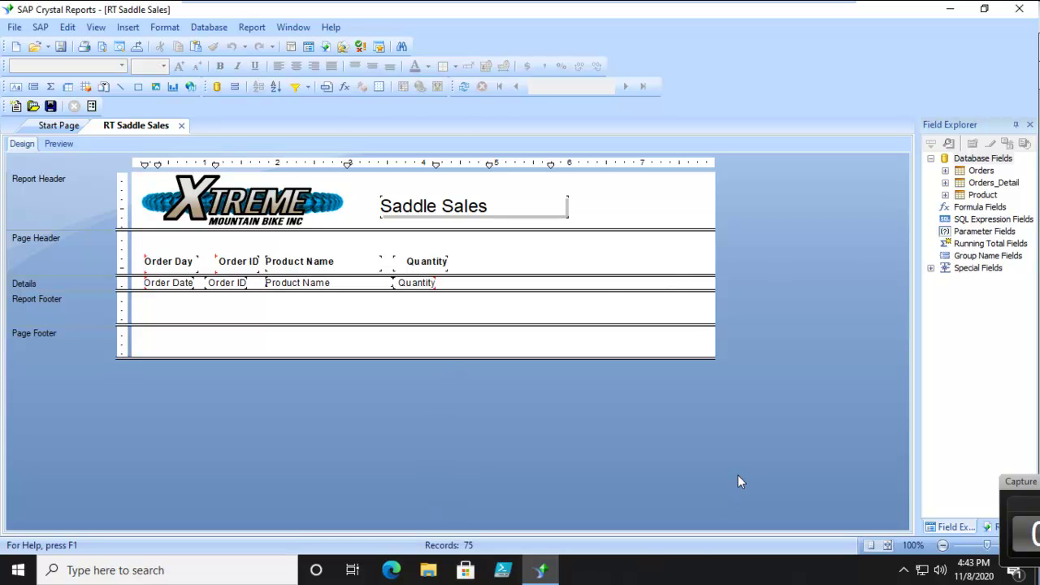
pyautogui.click(983, 246)
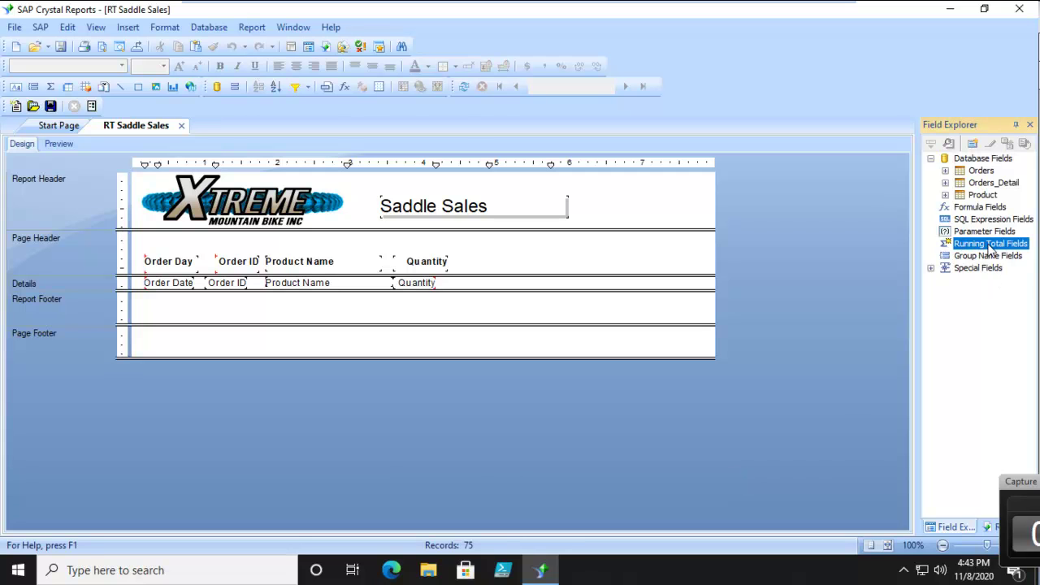
pyautogui.rightClick(987, 246)
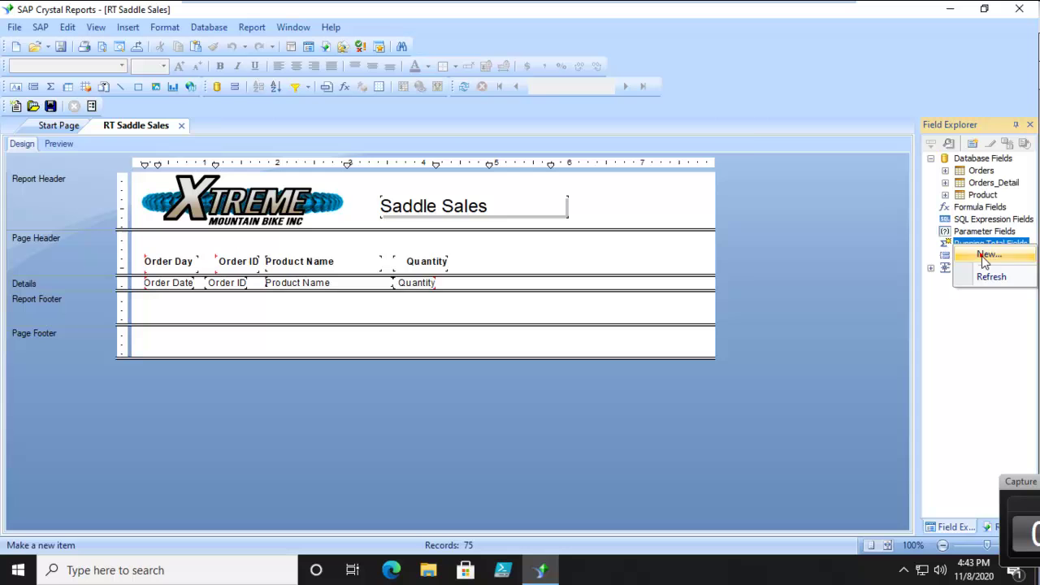
# - Start a new running total field and name it SaddleRT
pyautogui.click(986, 252)
pyautogui.moveTo(545, 120); pyautogui.dragTo(563, 168)
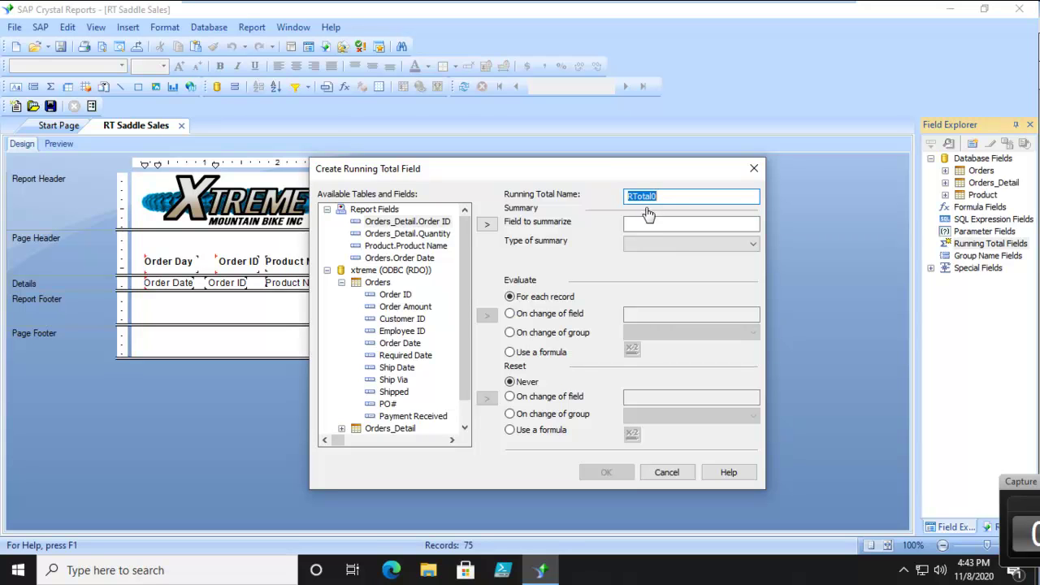
pyautogui.doubleClick(672, 197)
pyautogui.write('SaddleT')
pyautogui.press('BackSpace')
pyautogui.write('RT')
# - Set Orders_Detail.Quantity as the field to summarize, keeping sum as the summary type
pyautogui.click(648, 225)
pyautogui.click(421, 234)
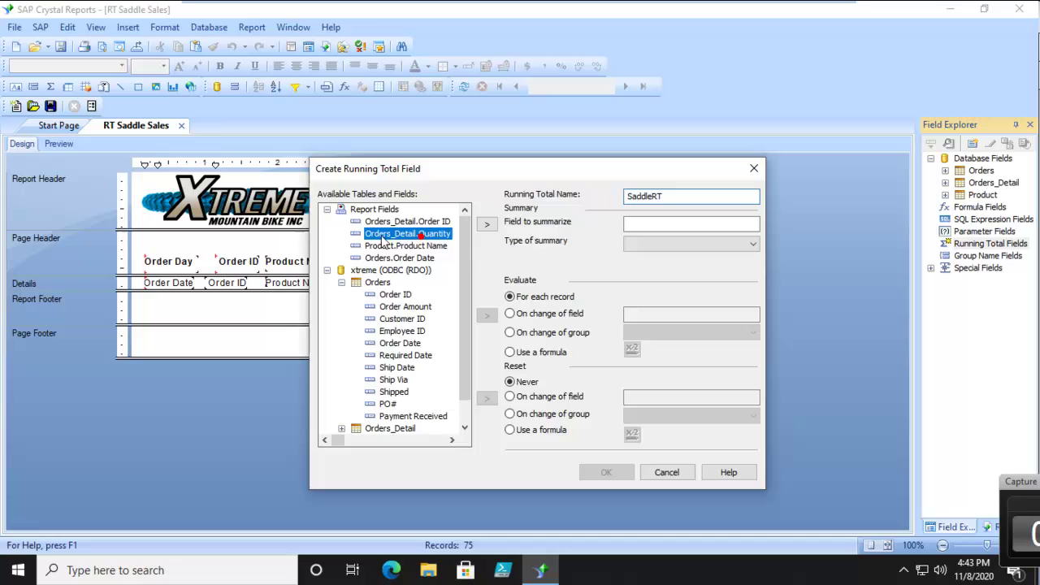
pyautogui.click(487, 223)
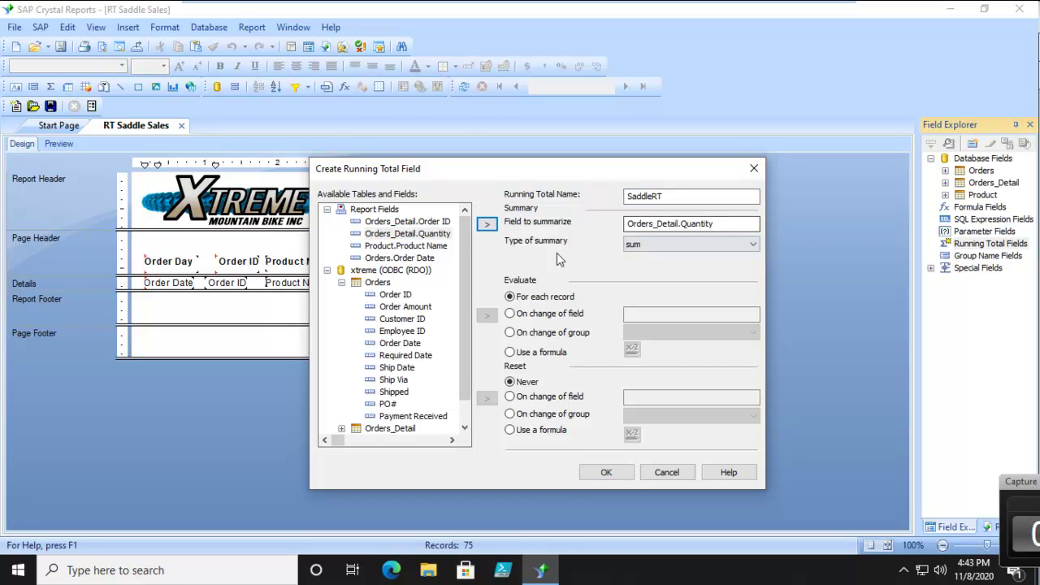
pyautogui.click(660, 245)
pyautogui.click(661, 246)
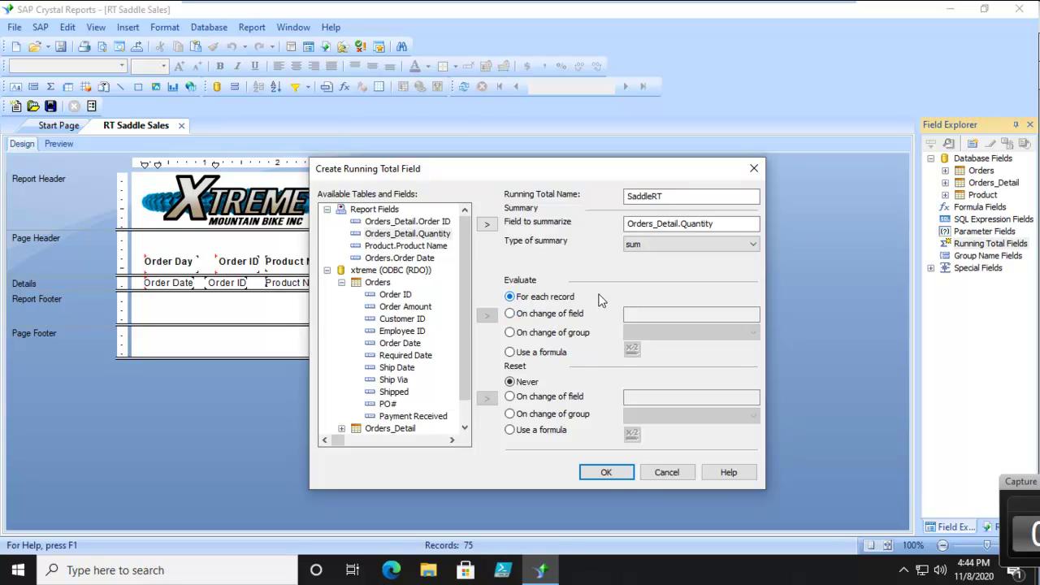
# - Finish the SaddleRT running total and drop it into the Details section right of Quantity
pyautogui.click(603, 472)
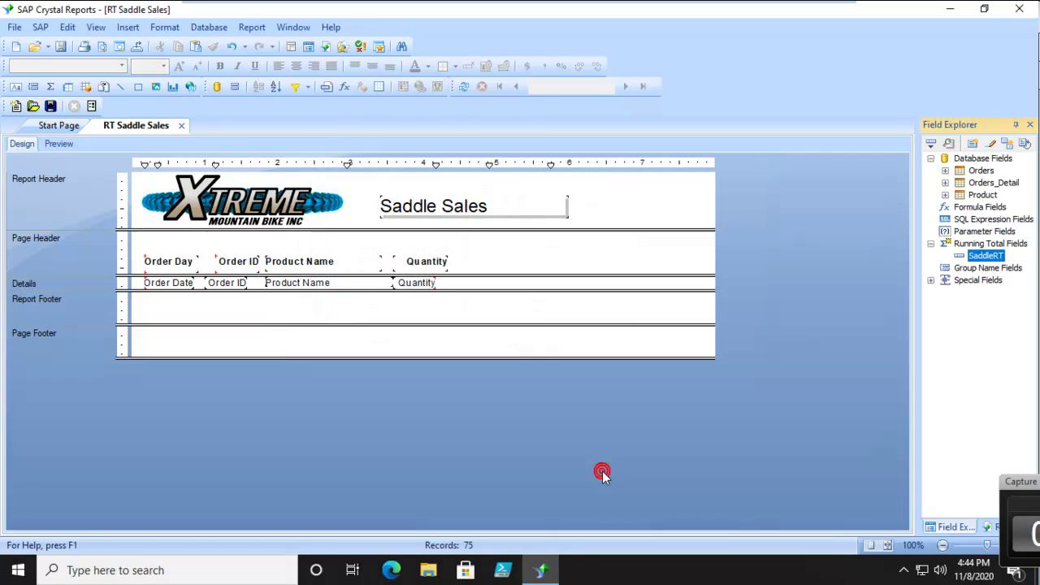
pyautogui.moveTo(984, 259); pyautogui.dragTo(501, 284)
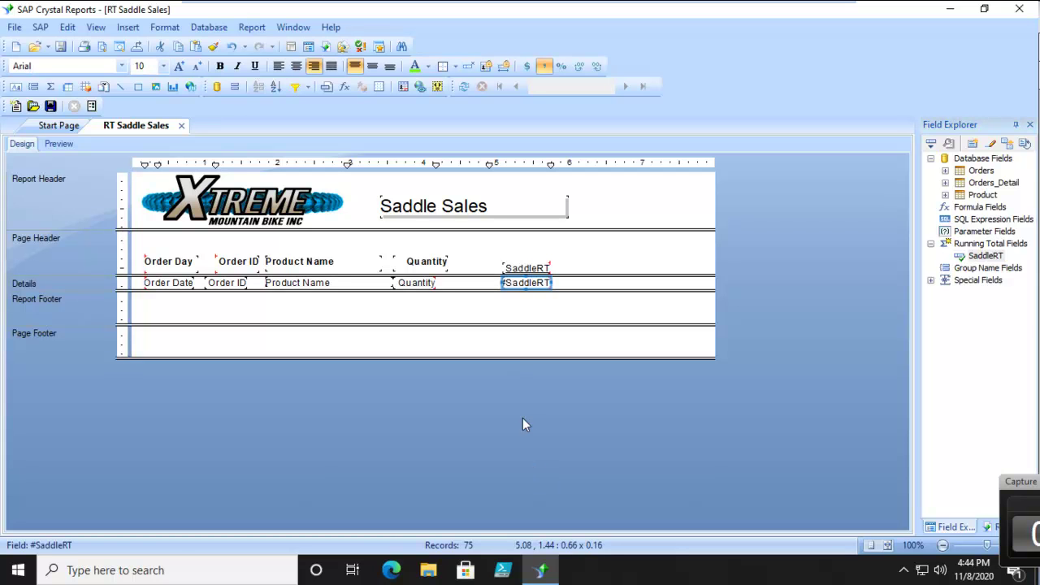
# - Preview page 1 to see SaddleRT accumulating quantities 2.00, 4.00, 7.00
pyautogui.click(61, 146)
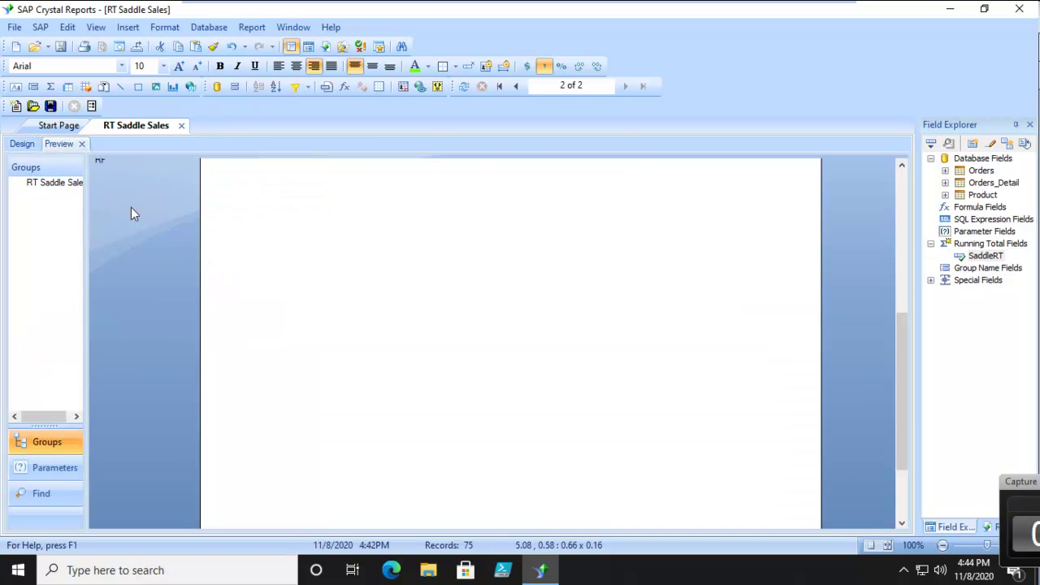
pyautogui.scroll(2, 615, 373)
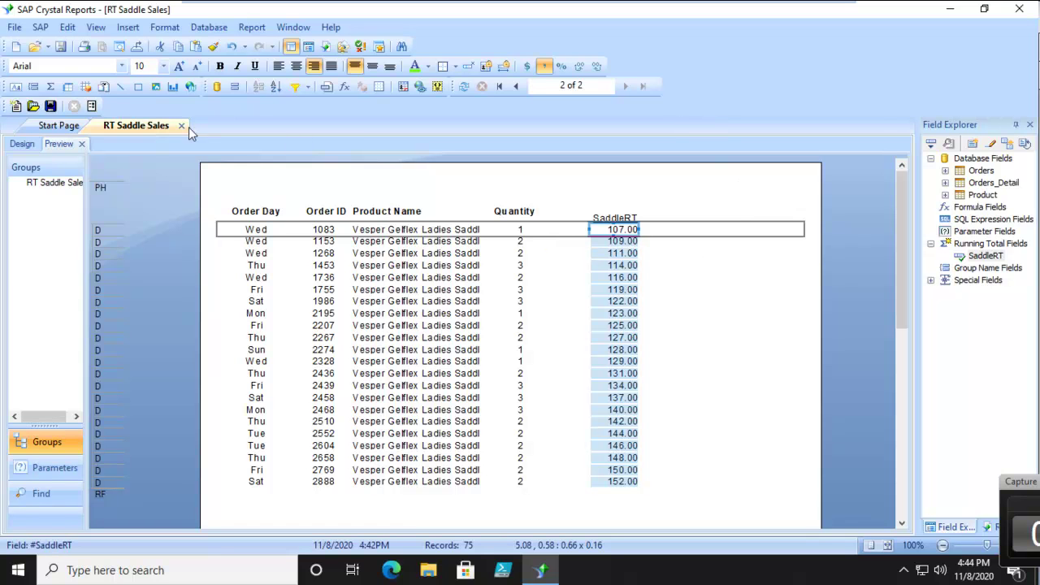
pyautogui.click(499, 86)
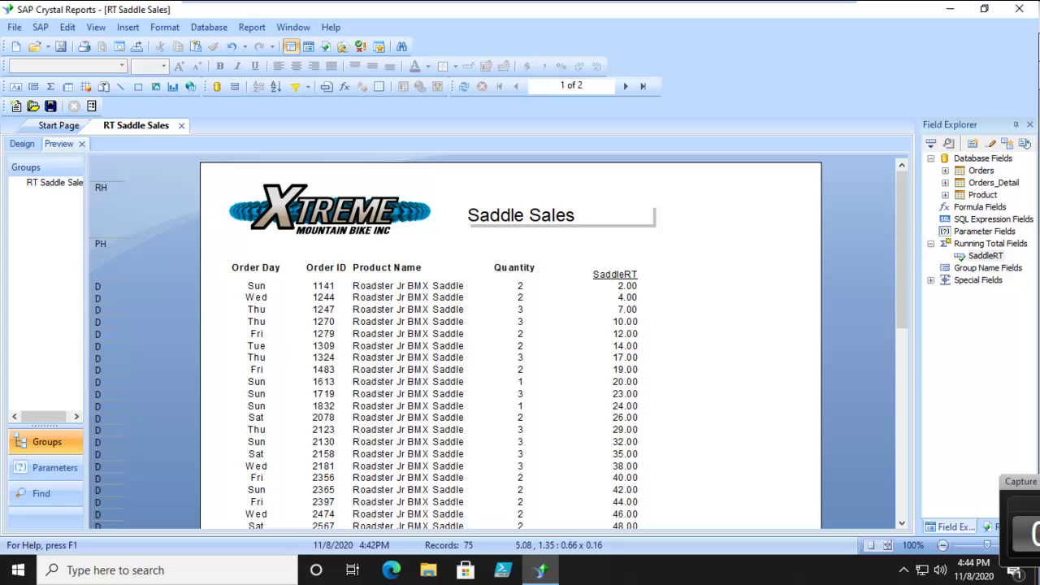
# - Remove both decimal places from the SaddleRT field so totals read 2, 4, 7
pyautogui.click(618, 288)
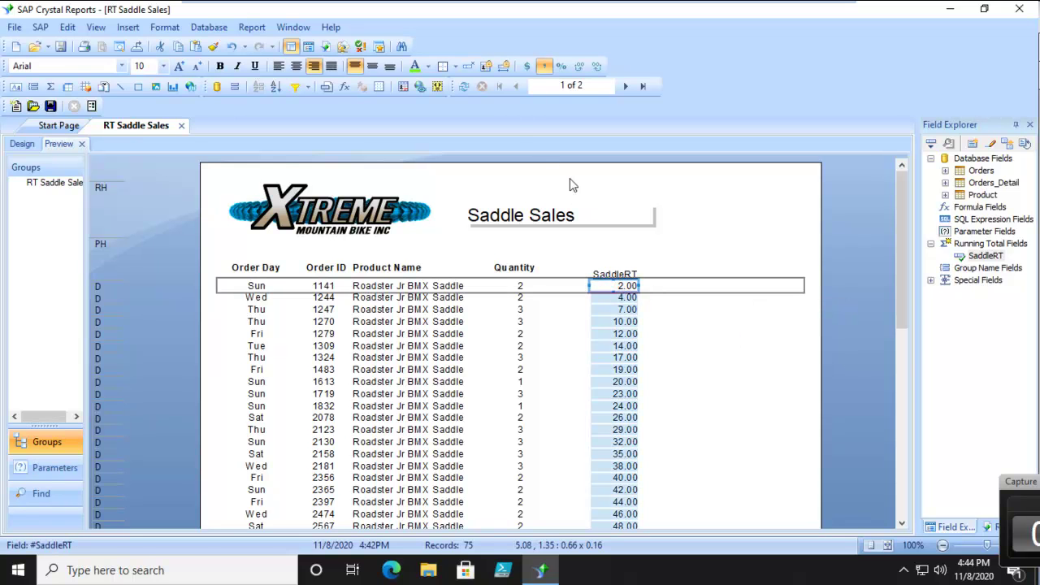
pyautogui.click(597, 67)
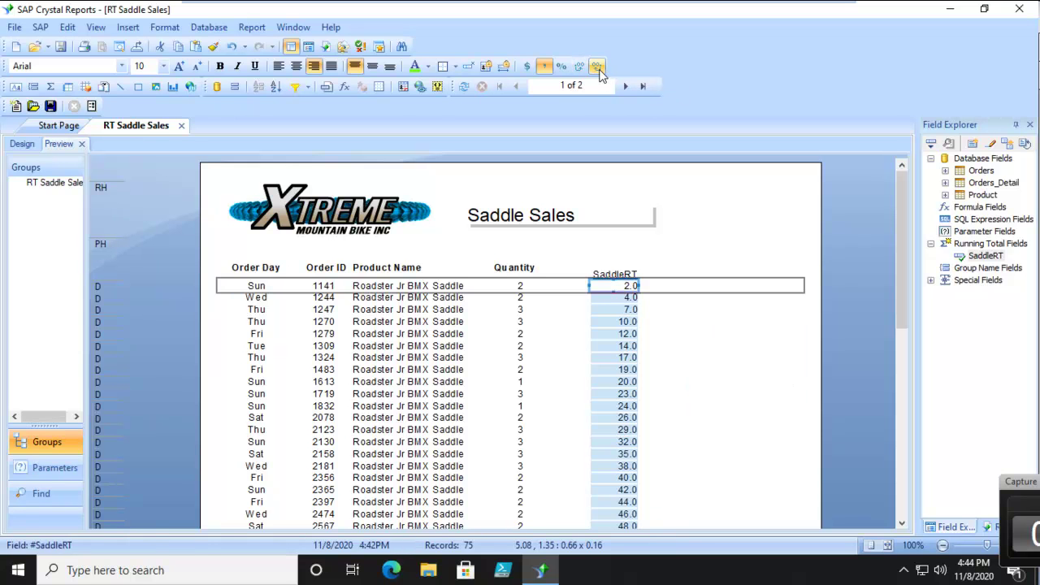
pyautogui.click(597, 67)
pyautogui.click(738, 430)
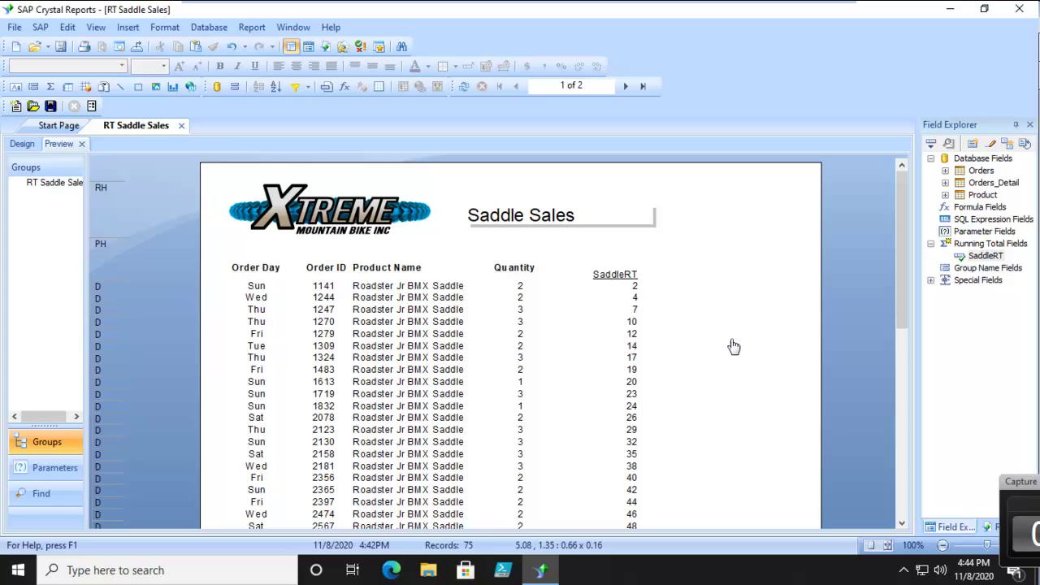
# - Use Save As to store the report under the file name 'My RT Saddle Sales'
pyautogui.click(15, 27)
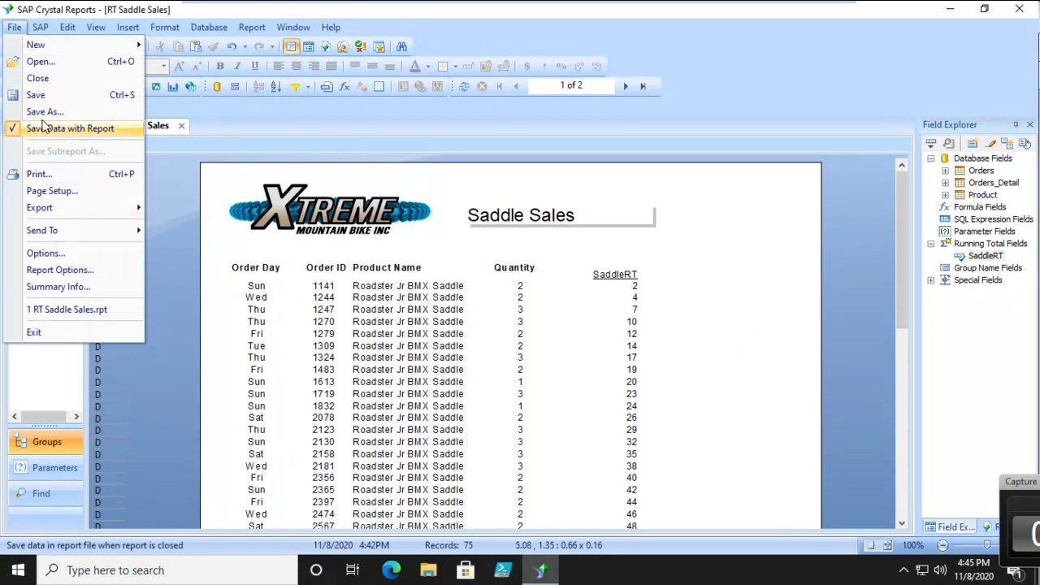
pyautogui.click(39, 109)
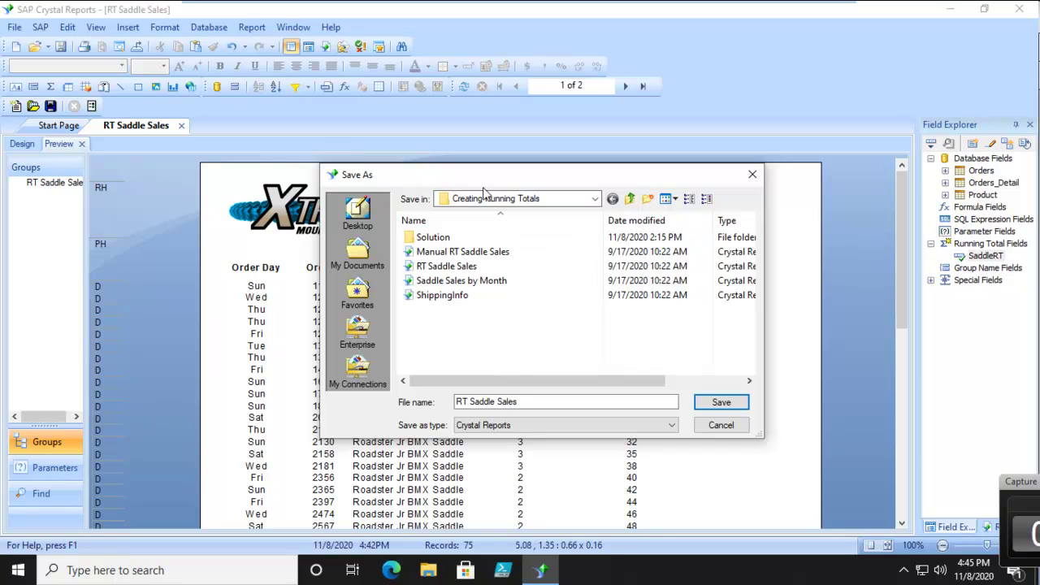
pyautogui.moveTo(512, 404); pyautogui.dragTo(406, 404)
pyautogui.write('M')
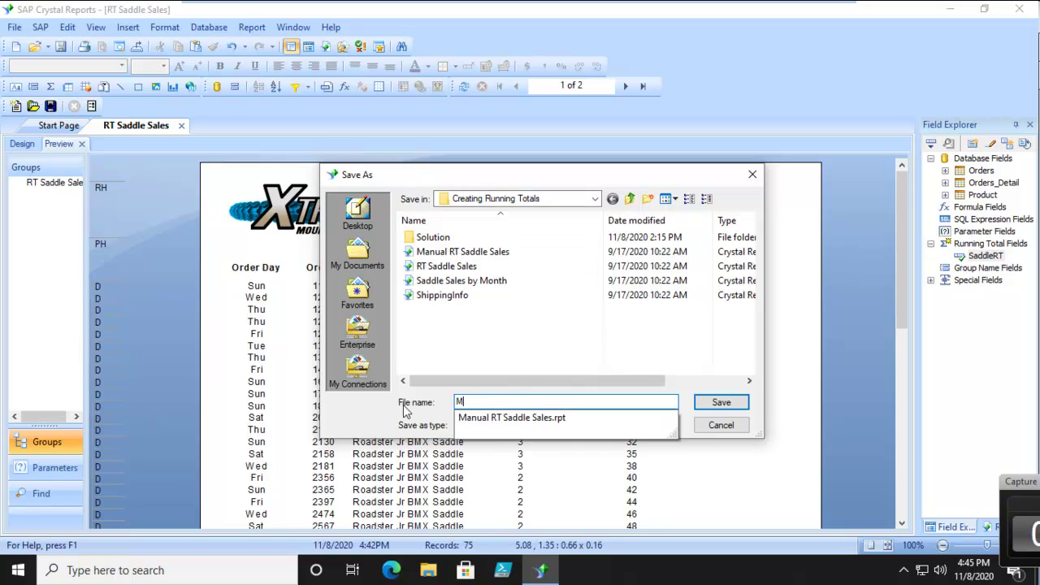
pyautogui.write('y RTR')
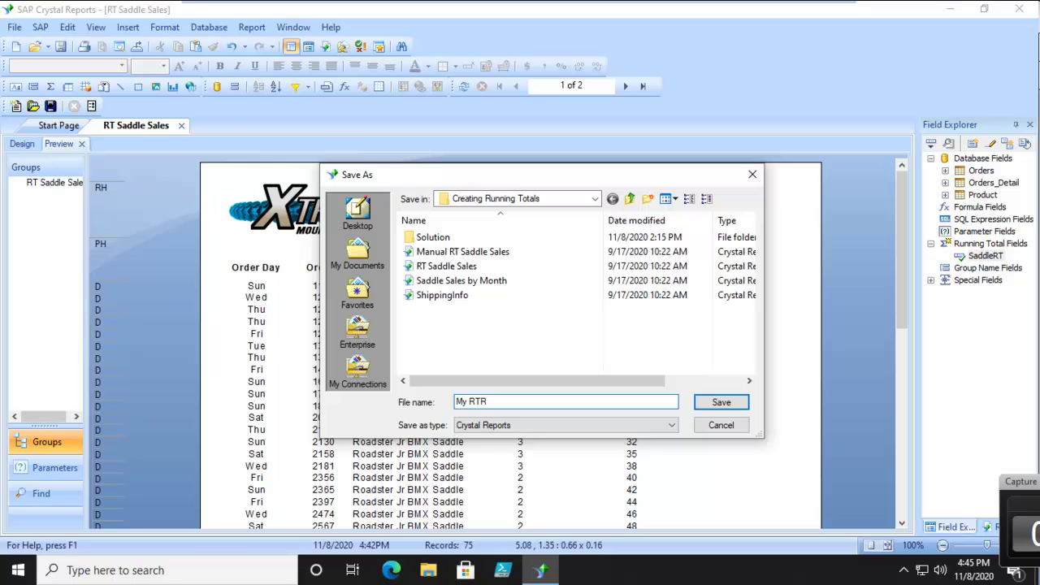
pyautogui.press('BackSpace')
pyautogui.write('Saddle Sales')
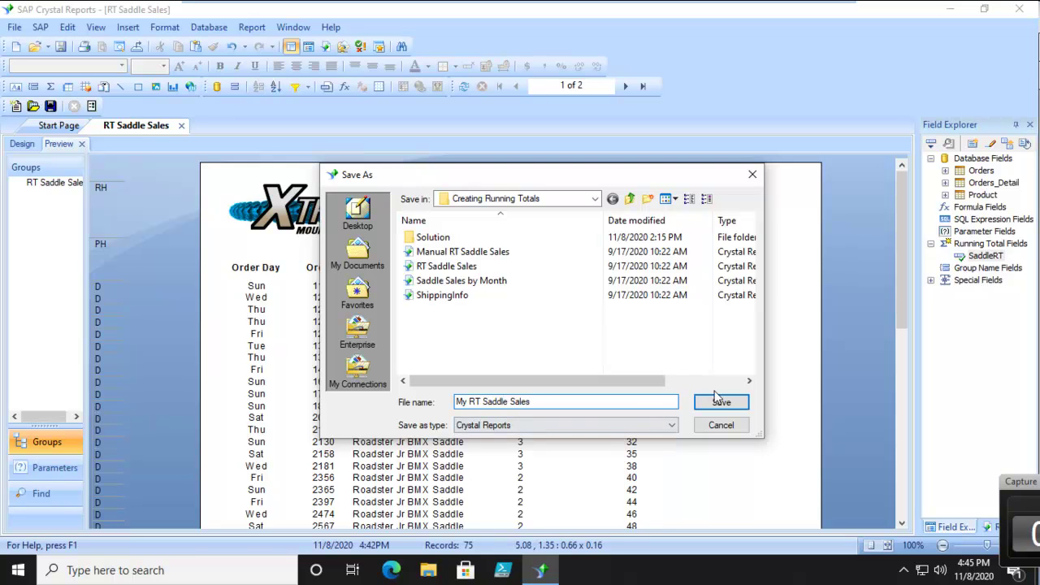
pyautogui.click(720, 402)
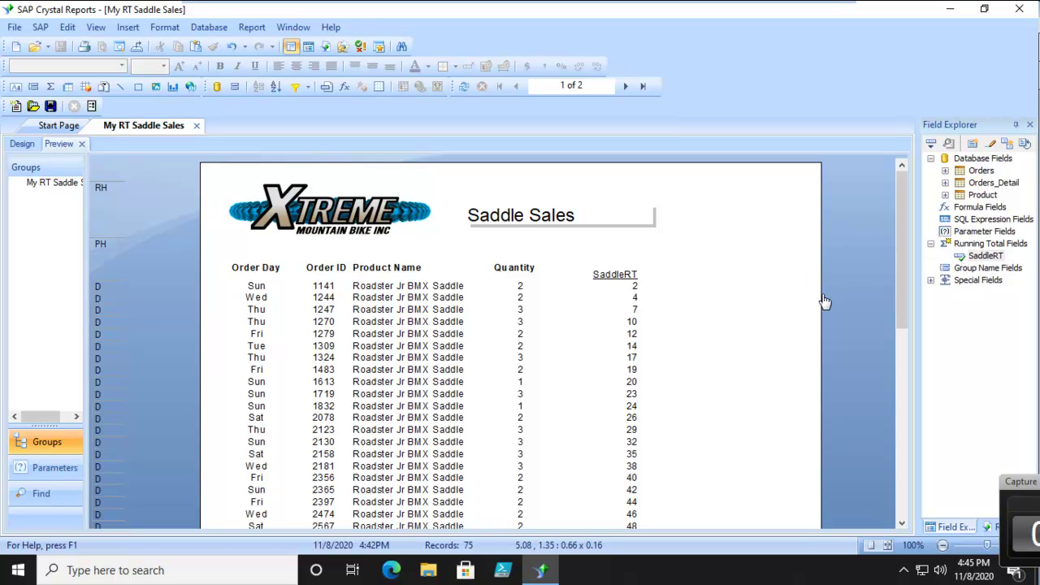
pyautogui.click(983, 244)
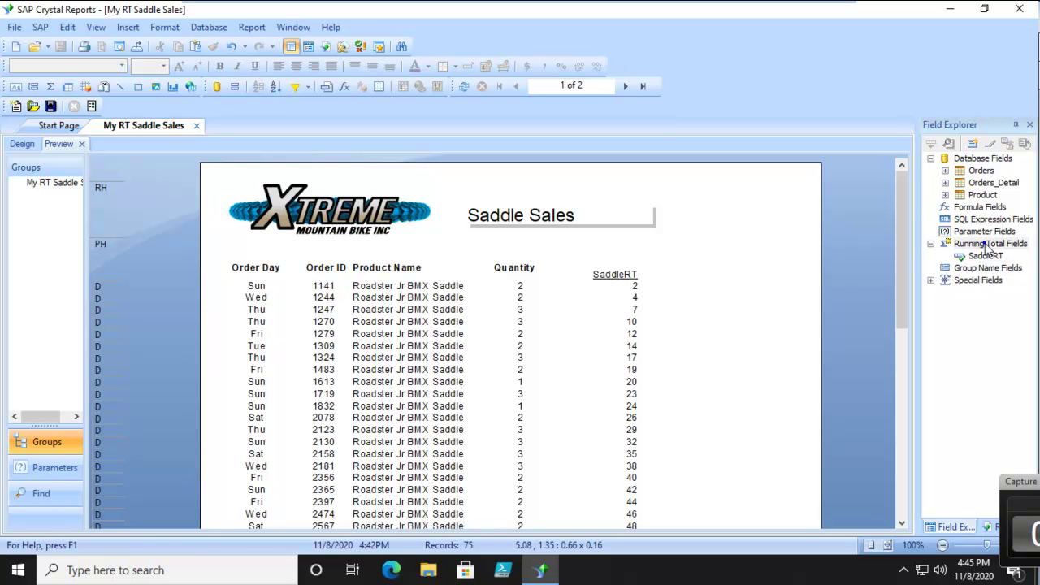
pyautogui.rightClick(951, 248)
pyautogui.click(989, 252)
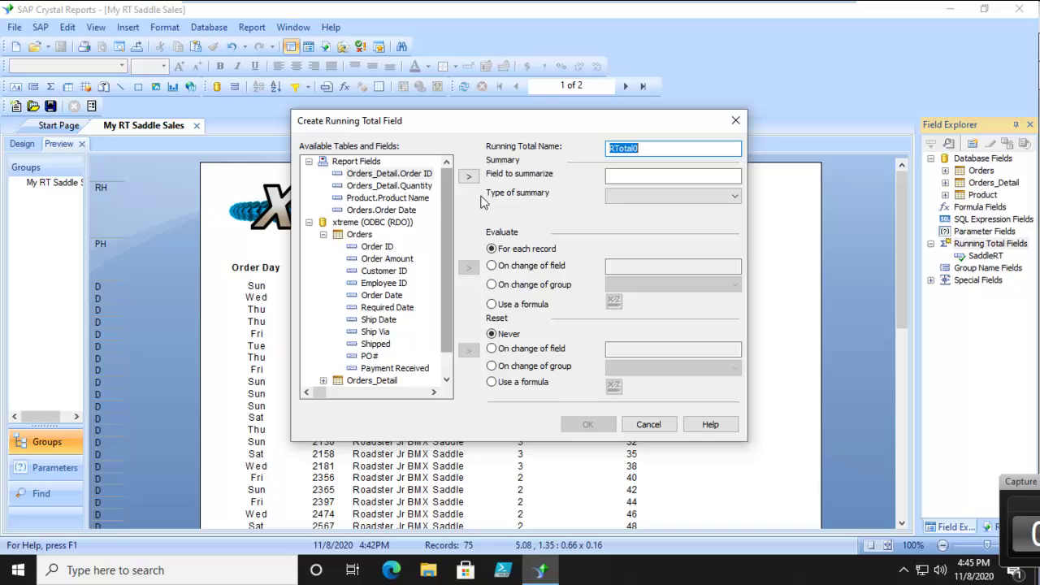
pyautogui.click(650, 424)
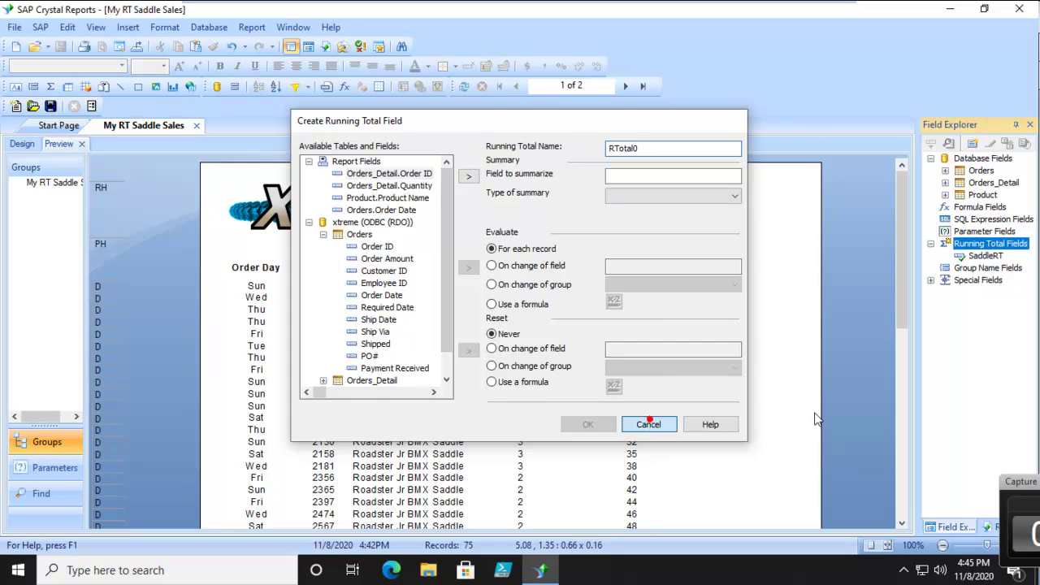